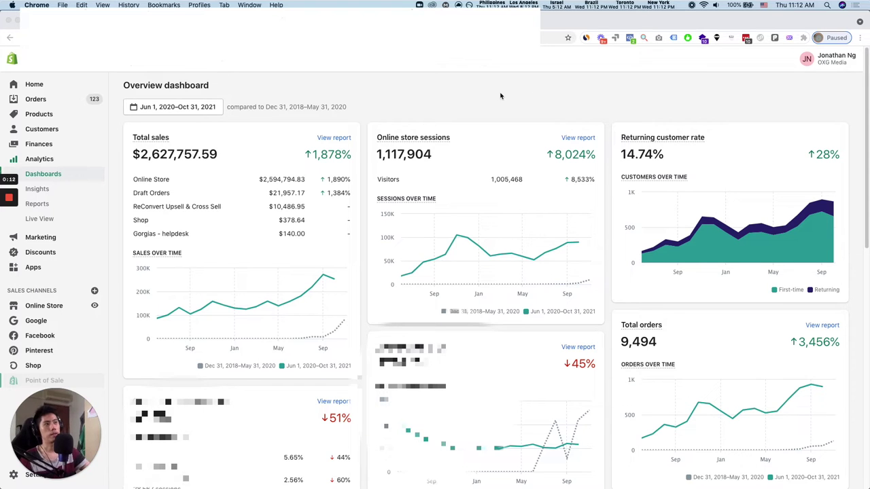
- Check the Slides deck, then reload the Shopify Overview dashboard for Jun 1, 2020–Oct 31, 2021
{"action": "key", "text": "ctrl+Tab"}
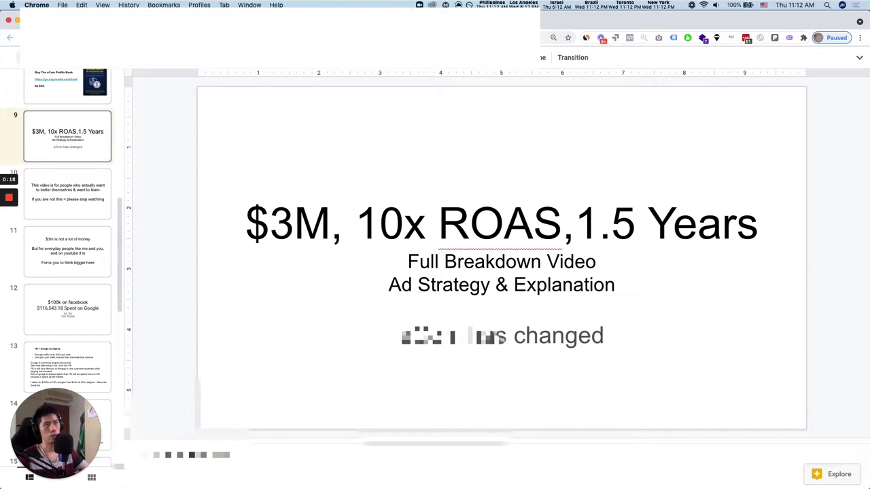
{"action": "key", "text": "ctrl+shift+Tab"}
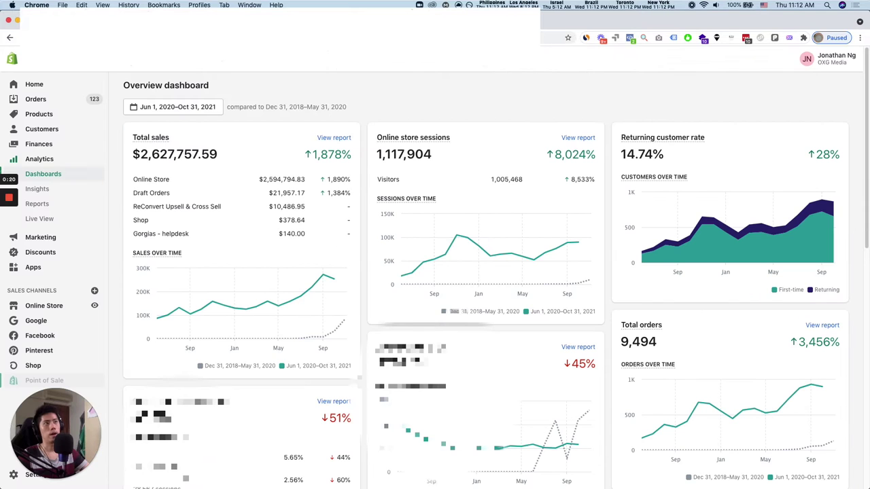
{"action": "right_click", "coordinate": [523, 102]}
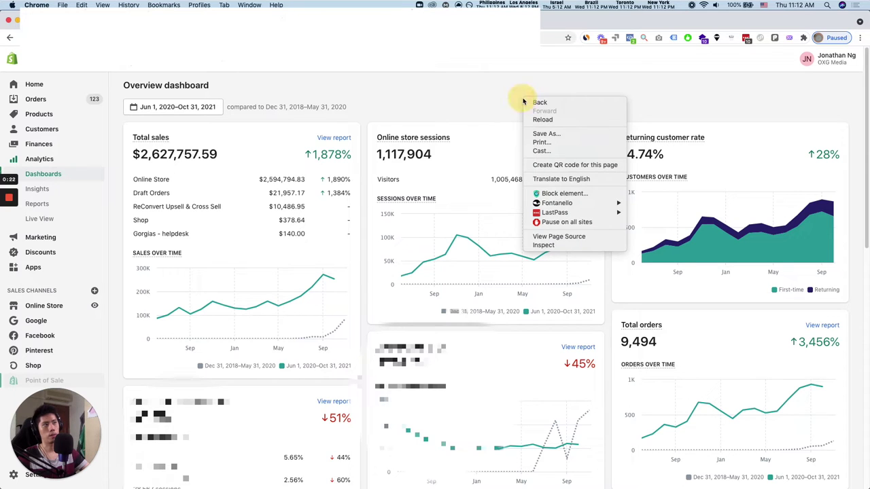
{"action": "left_click", "coordinate": [542, 120]}
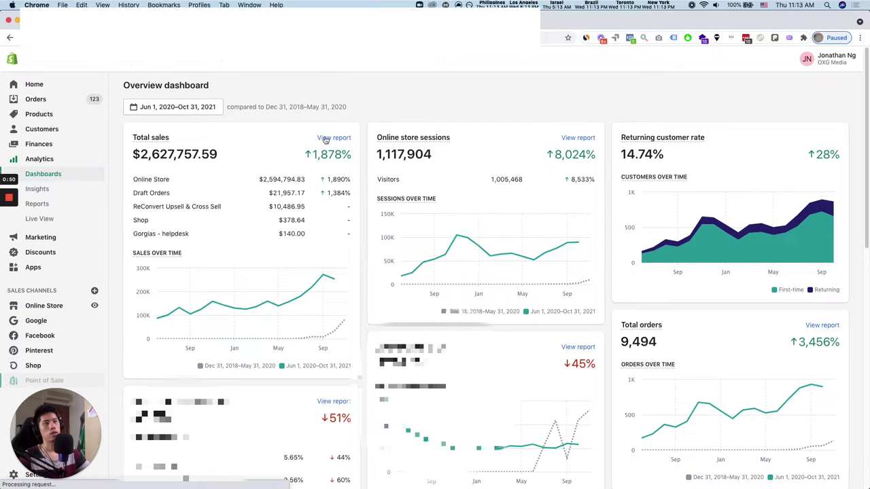
- Move from the Shopify dashboard to the Slides deck at slide 9, '$3M, 10x ROAS,1.5 Years'
{"action": "mouse_move", "coordinate": [178, 312]}
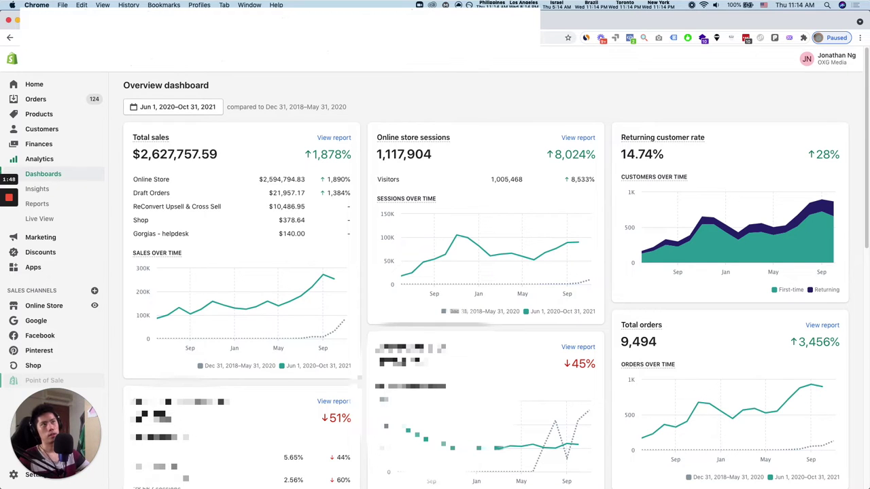
{"action": "key", "text": "ctrl+Tab"}
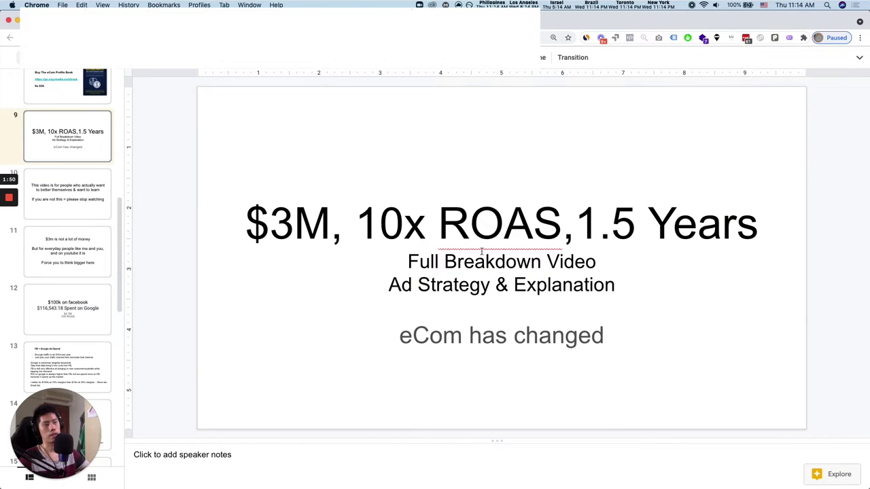
- Show slide 12 with the $100k Facebook and $116,543.18 Google spend, then return to Shopify
{"action": "left_click", "coordinate": [87, 311]}
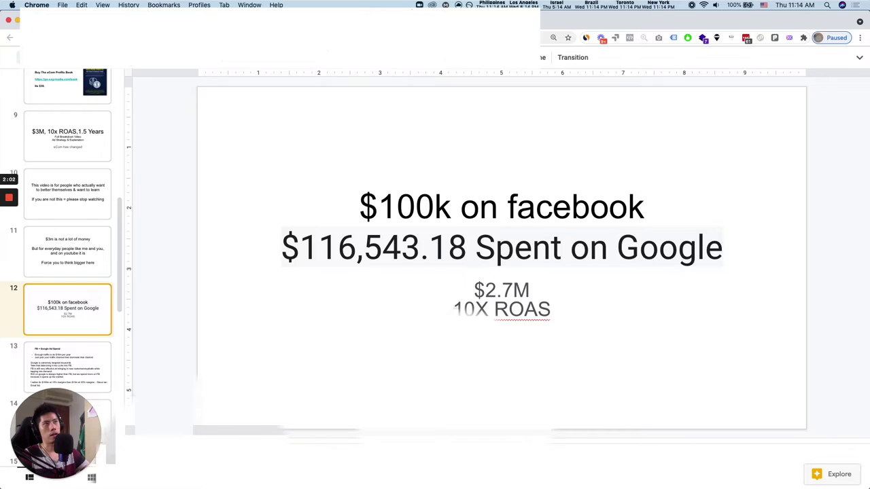
{"action": "key", "text": "ctrl+Tab"}
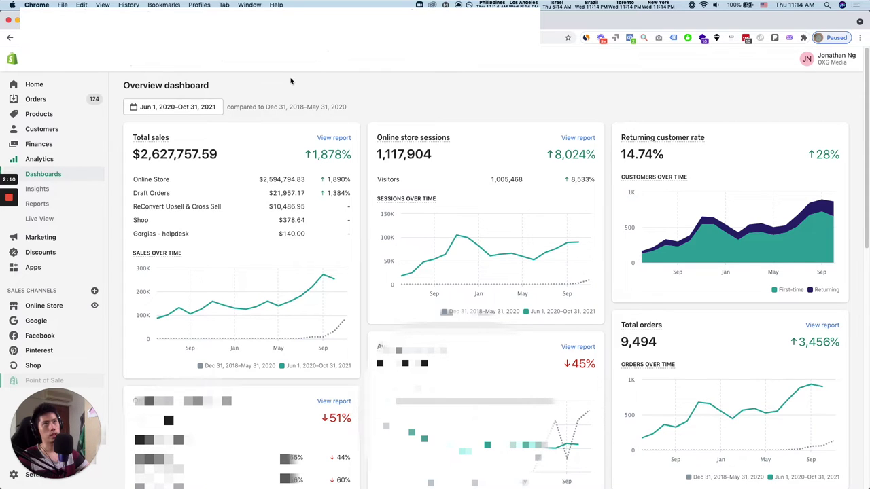
- Go through the Slides tab to the Google Ads Campaigns page for Jun 1, 2020–Oct 31, 2021
{"action": "key", "text": "ctrl+Tab"}
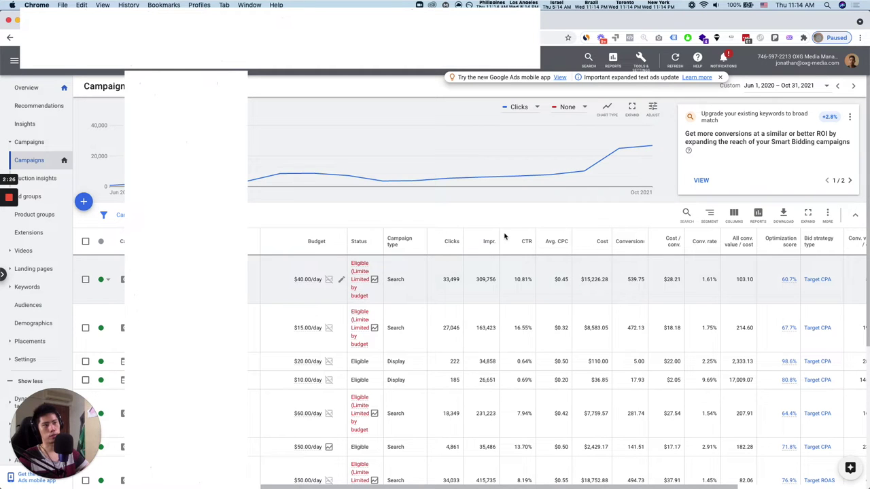
{"action": "scroll", "coordinate": [533, 215], "scroll_direction": "down", "scroll_amount": 1}
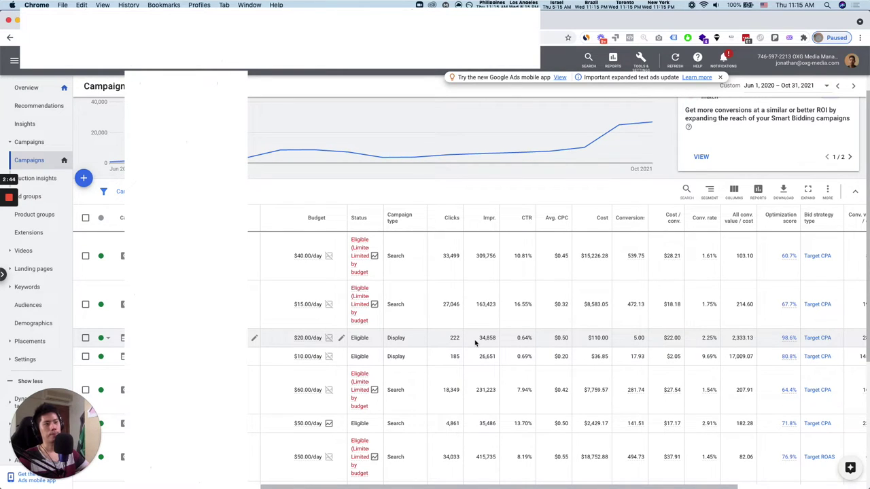
{"action": "scroll", "coordinate": [475, 343], "scroll_direction": "down", "scroll_amount": 2}
{"action": "scroll", "coordinate": [475, 343], "scroll_direction": "down", "scroll_amount": 3}
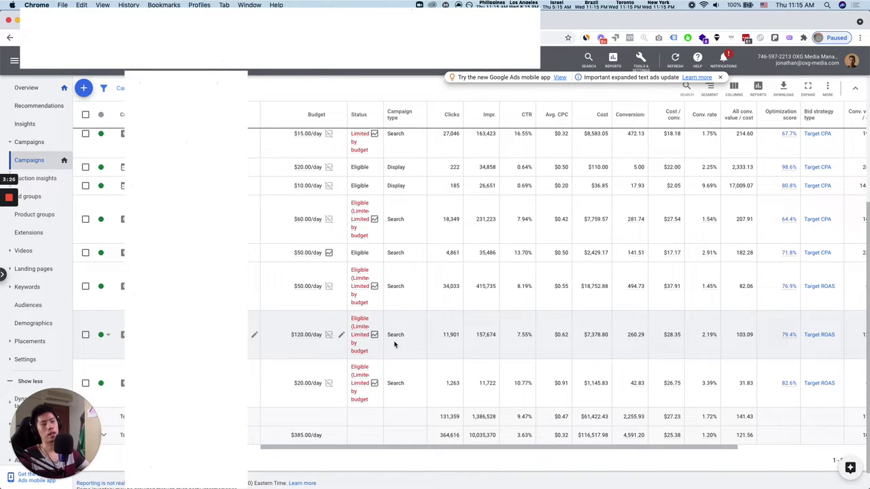
{"action": "scroll", "coordinate": [427, 313], "scroll_direction": "up", "scroll_amount": 3}
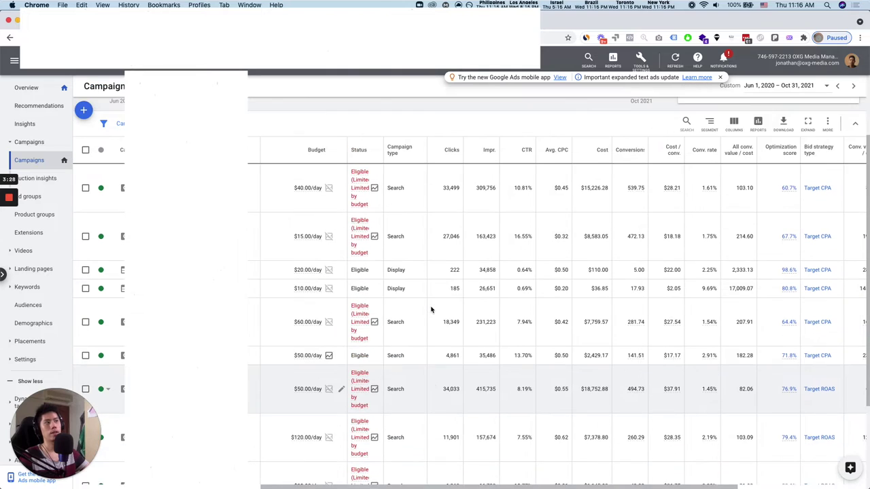
{"action": "scroll", "coordinate": [431, 310], "scroll_direction": "down", "scroll_amount": 3}
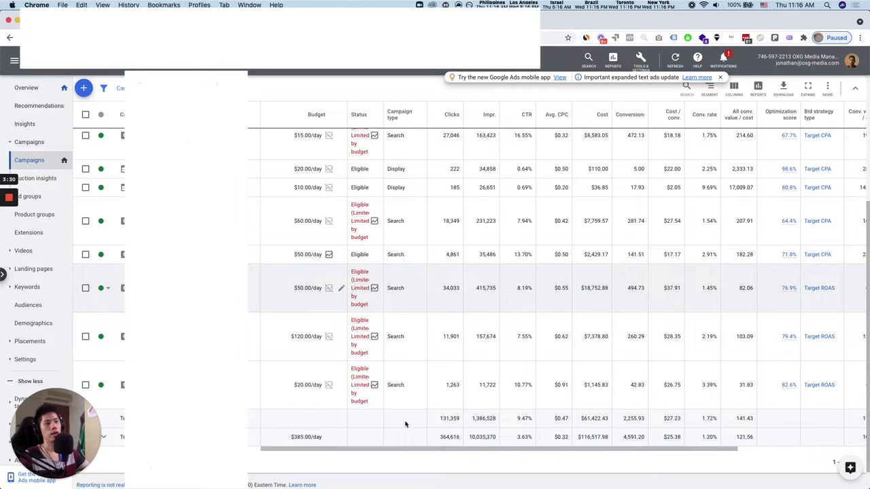
{"action": "left_click_drag", "start_coordinate": [435, 458], "coordinate": [496, 462]}
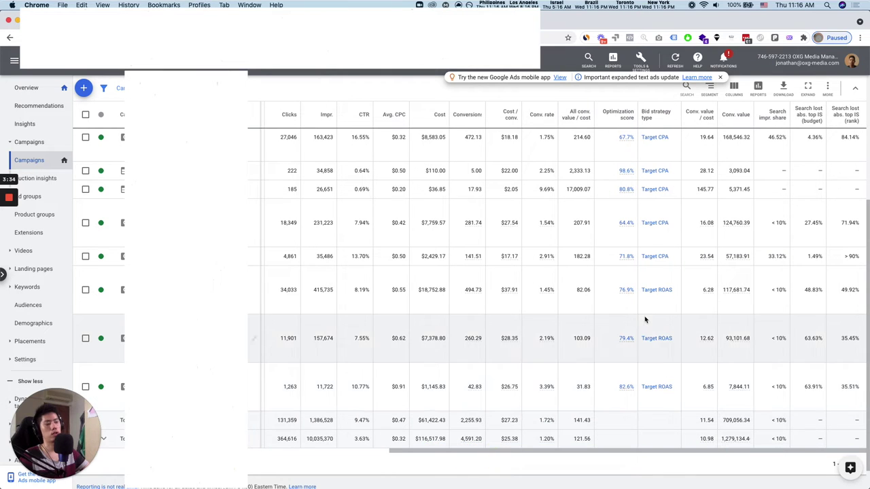
{"action": "scroll", "coordinate": [645, 319], "scroll_direction": "up", "scroll_amount": 1}
{"action": "scroll", "coordinate": [646, 317], "scroll_direction": "up", "scroll_amount": 1}
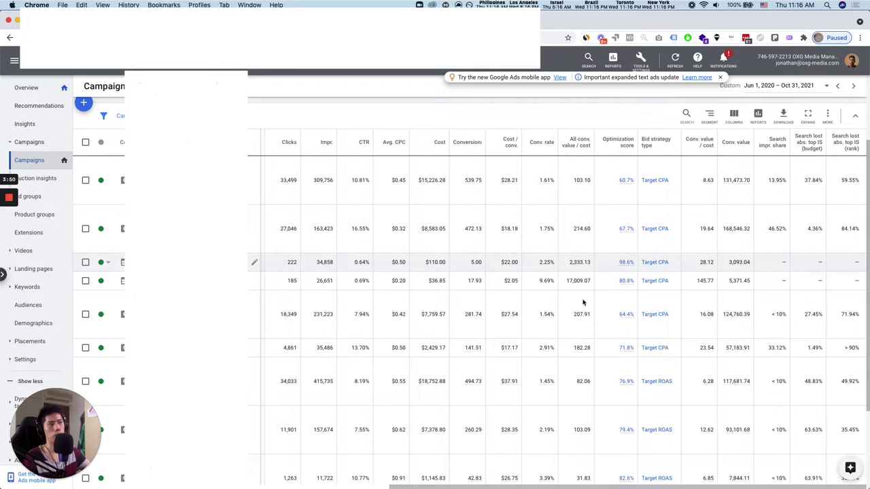
{"action": "scroll", "coordinate": [581, 321], "scroll_direction": "down", "scroll_amount": 1}
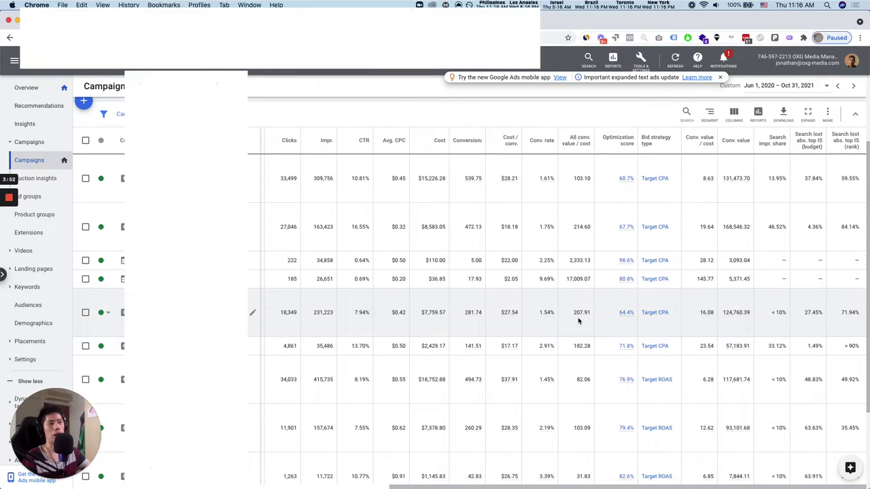
{"action": "scroll", "coordinate": [680, 251], "scroll_direction": "up", "scroll_amount": 1}
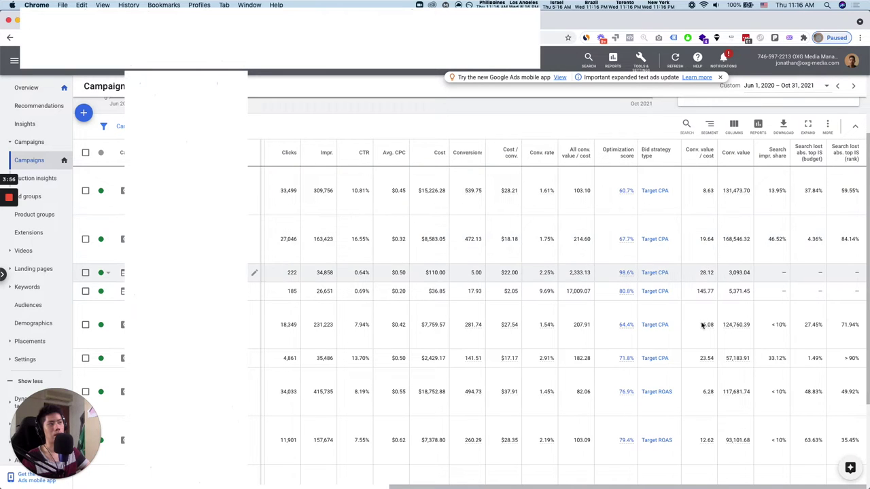
{"action": "scroll", "coordinate": [703, 371], "scroll_direction": "down", "scroll_amount": 1}
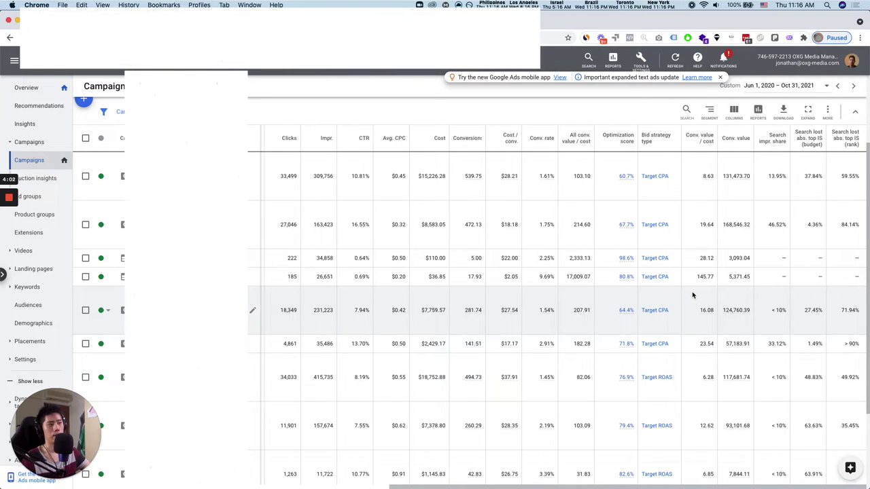
{"action": "scroll", "coordinate": [692, 295], "scroll_direction": "down", "scroll_amount": 3}
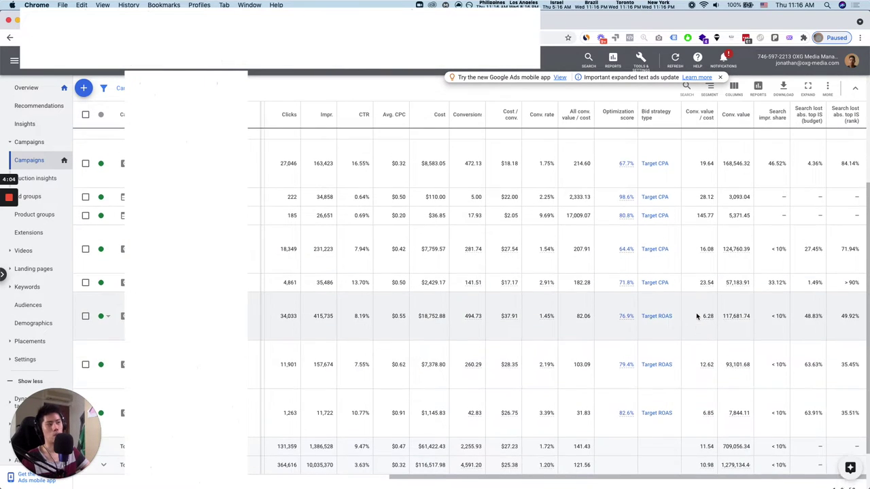
{"action": "scroll", "coordinate": [697, 316], "scroll_direction": "up", "scroll_amount": 1}
{"action": "scroll", "coordinate": [697, 313], "scroll_direction": "up", "scroll_amount": 2}
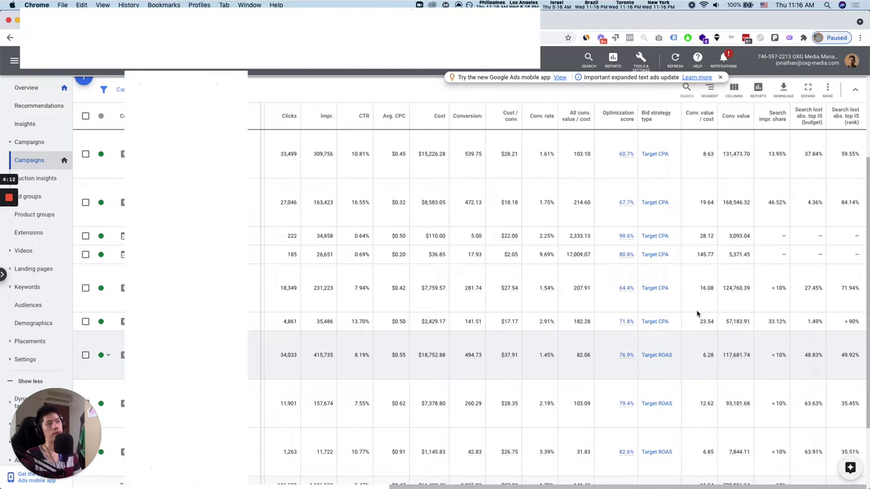
{"action": "scroll", "coordinate": [697, 314], "scroll_direction": "up", "scroll_amount": 1}
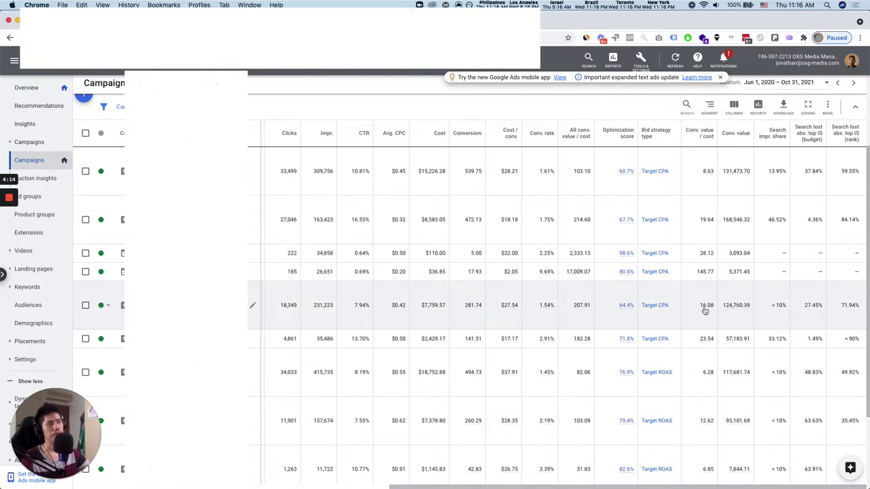
{"action": "mouse_move", "coordinate": [705, 306]}
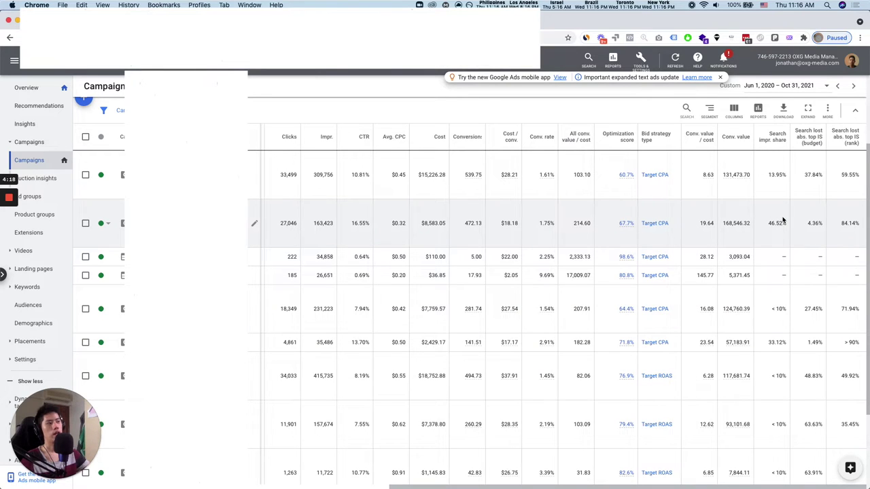
{"action": "scroll", "coordinate": [782, 218], "scroll_direction": "down", "scroll_amount": 1}
{"action": "scroll", "coordinate": [783, 215], "scroll_direction": "down", "scroll_amount": 1}
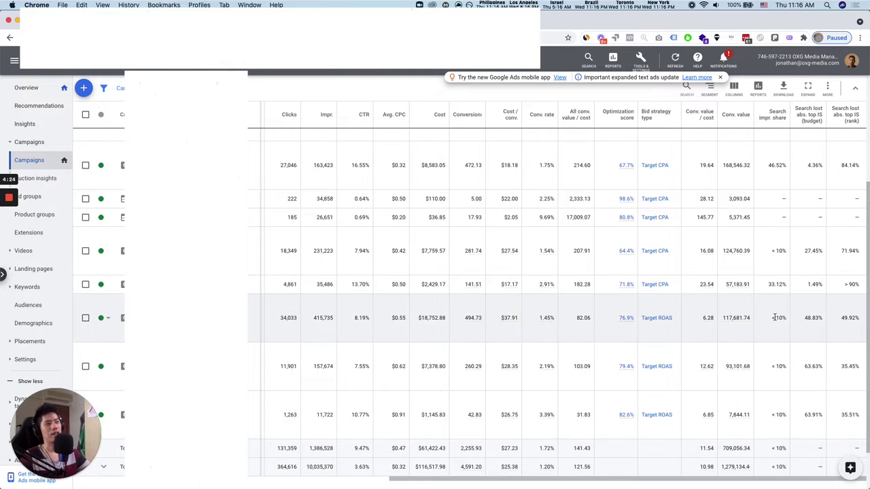
{"action": "scroll", "coordinate": [775, 288], "scroll_direction": "up", "scroll_amount": 2}
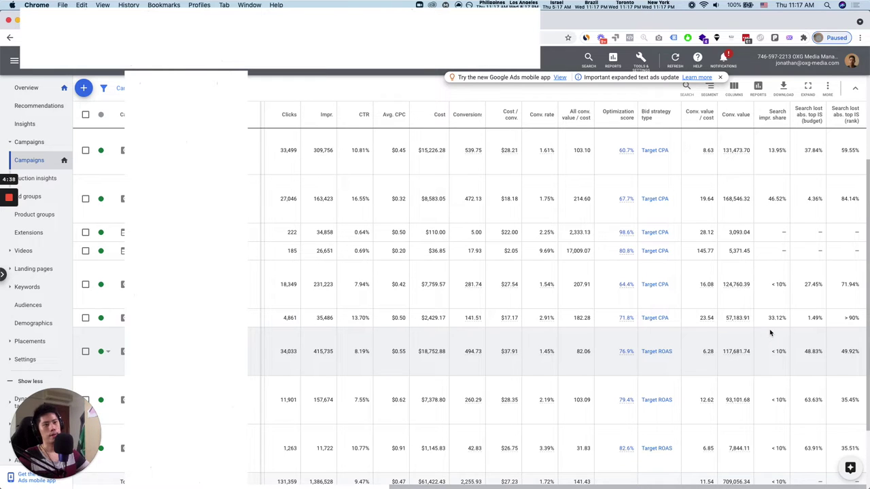
{"action": "scroll", "coordinate": [770, 332], "scroll_direction": "left", "scroll_amount": 5}
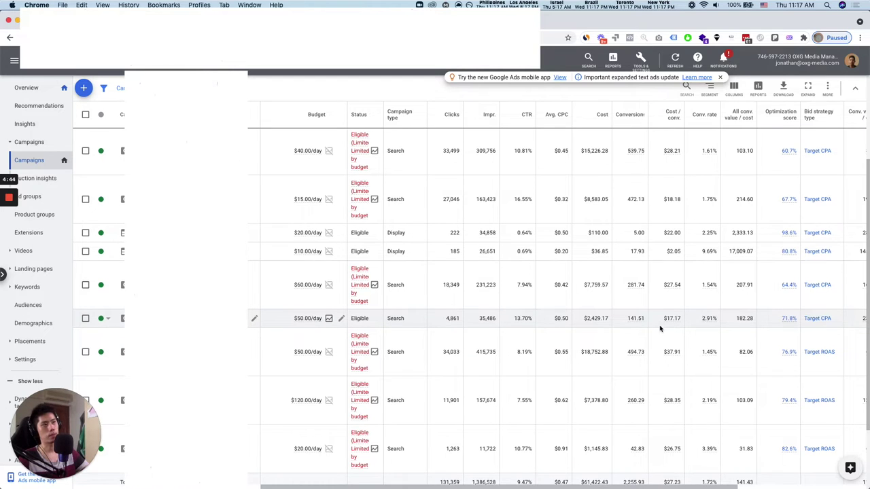
{"action": "scroll", "coordinate": [659, 330], "scroll_direction": "up", "scroll_amount": 1}
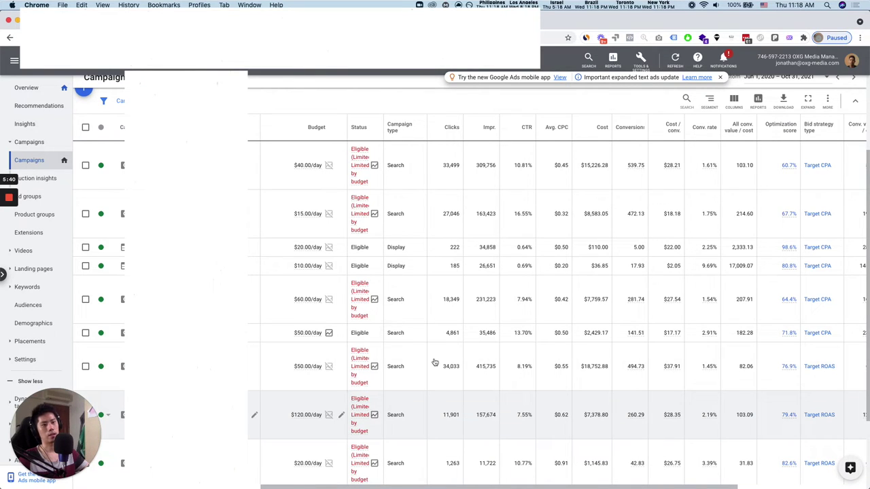
{"action": "left_click", "coordinate": [301, 399]}
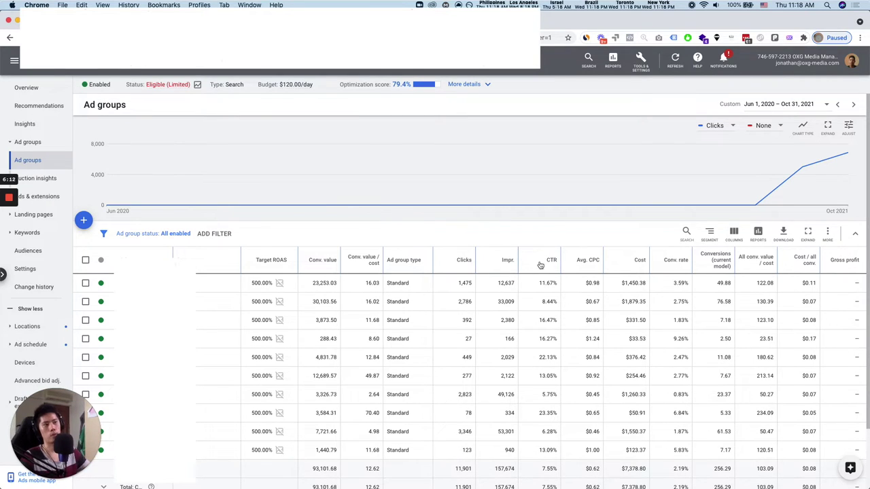
{"action": "right_click", "coordinate": [522, 233]}
{"action": "key", "text": "Escape"}
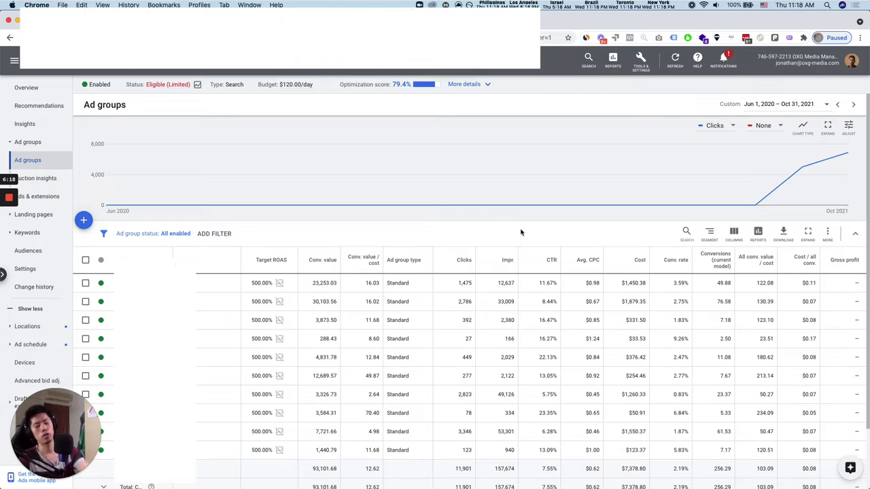
{"action": "scroll", "coordinate": [510, 309], "scroll_direction": "down", "scroll_amount": 1}
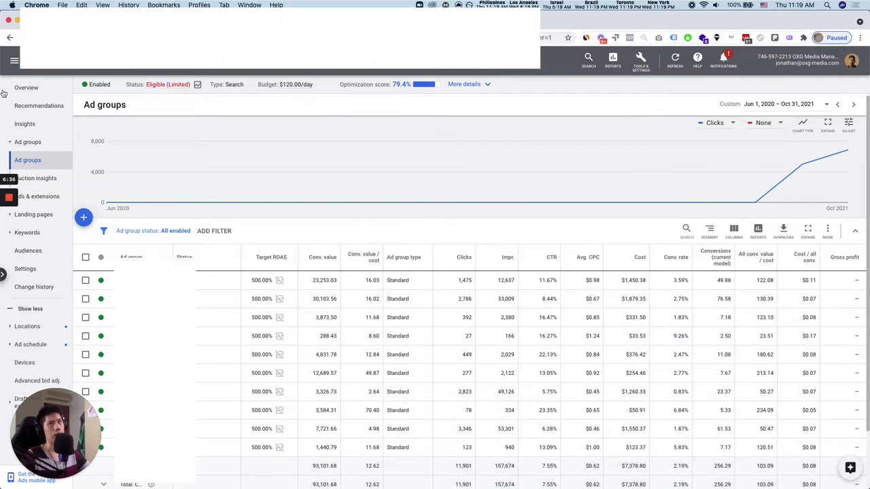
{"action": "left_click", "coordinate": [11, 38]}
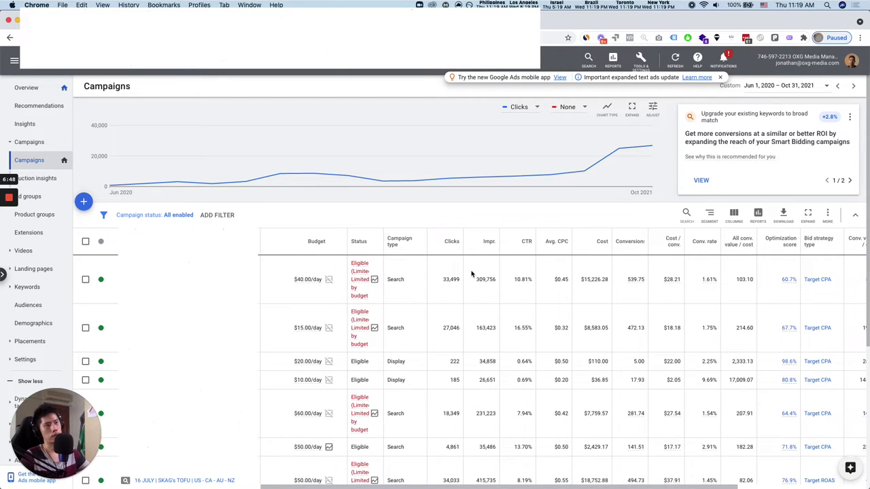
- Scroll the Google Ads campaign list to the $40.00/day Search campaign, then switch to Facebook Ads Manager
{"action": "scroll", "coordinate": [503, 275], "scroll_direction": "down", "scroll_amount": 2}
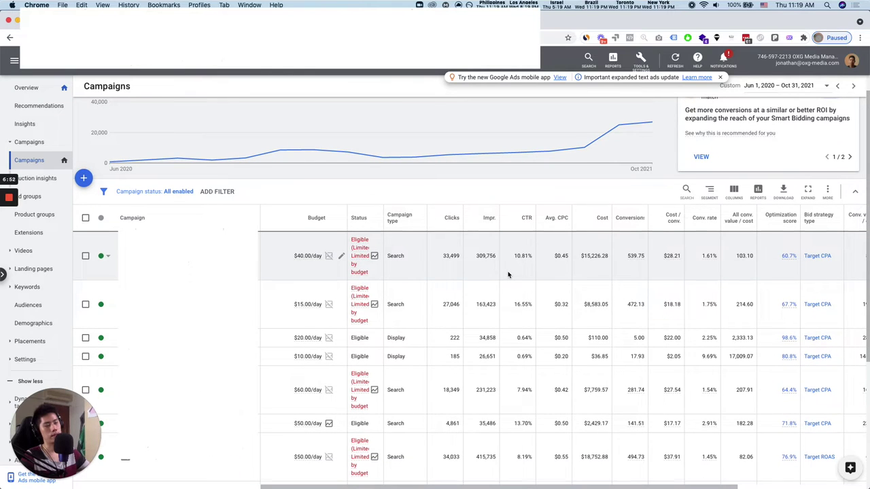
{"action": "scroll", "coordinate": [508, 274], "scroll_direction": "down", "scroll_amount": 1}
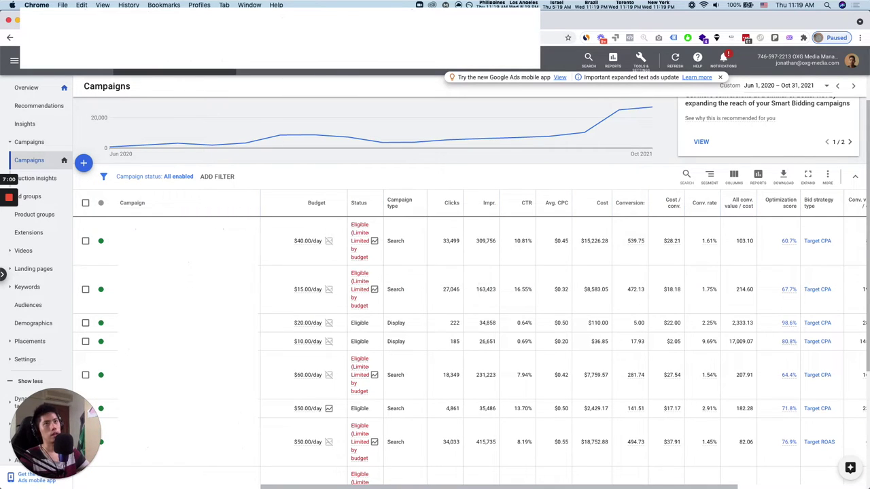
{"action": "left_click", "coordinate": [150, 73]}
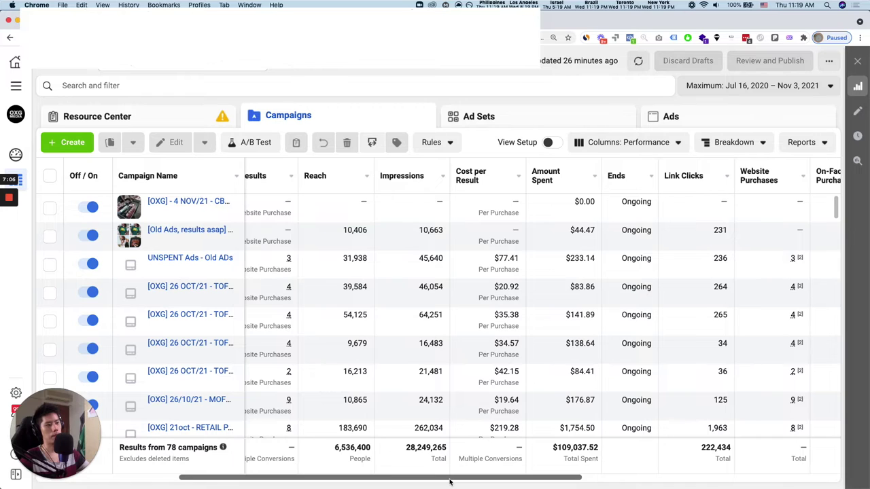
{"action": "left_click_drag", "start_coordinate": [448, 482], "coordinate": [390, 478]}
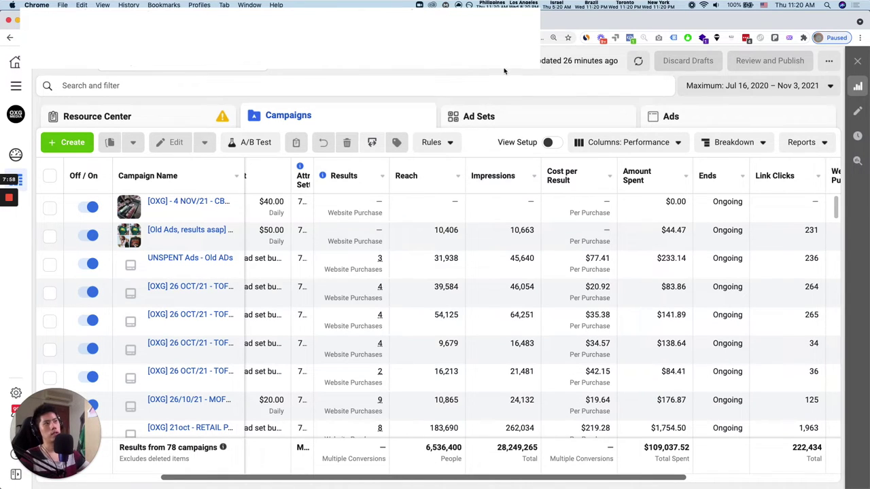
{"action": "left_click_drag", "start_coordinate": [470, 480], "coordinate": [299, 481]}
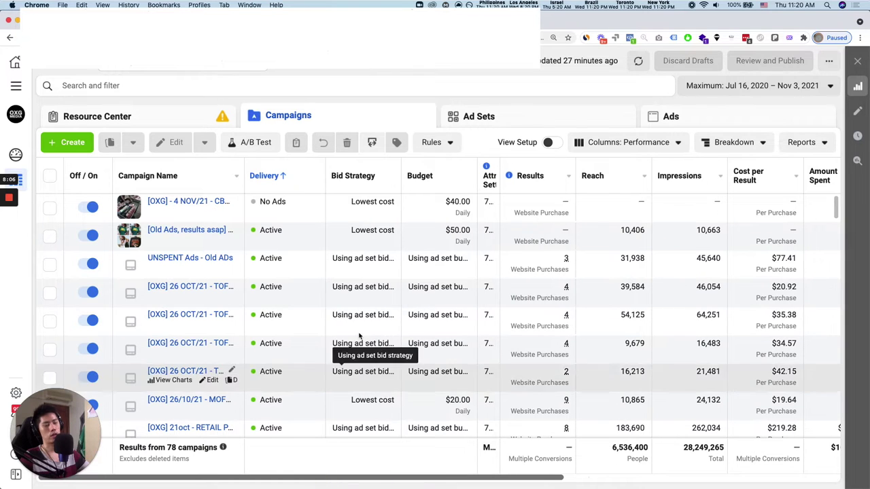
- Scroll through the campaign metric columns and bring up the 21oct RETAIL ad sets ($1,749.57 spent)
{"action": "scroll", "coordinate": [360, 333], "scroll_direction": "down", "scroll_amount": 2}
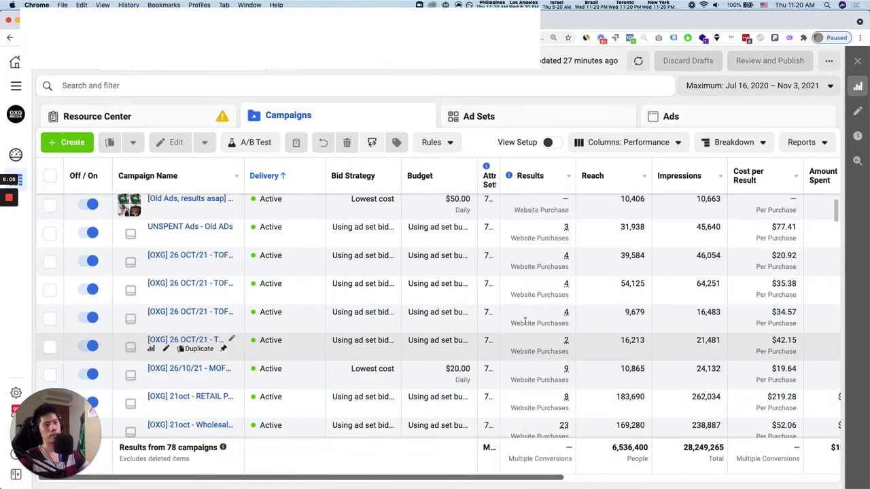
{"action": "scroll", "coordinate": [380, 349], "scroll_direction": "up", "scroll_amount": 2}
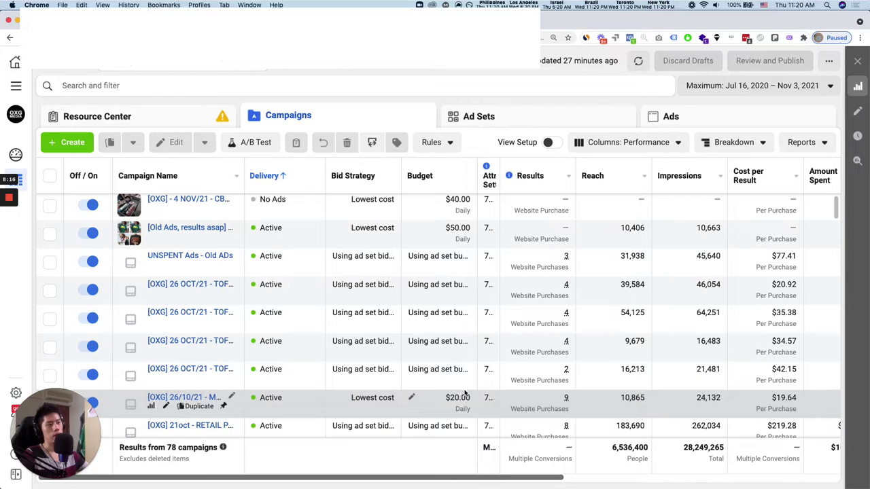
{"action": "scroll", "coordinate": [460, 357], "scroll_direction": "down", "scroll_amount": 1}
{"action": "scroll", "coordinate": [461, 357], "scroll_direction": "down", "scroll_amount": 2}
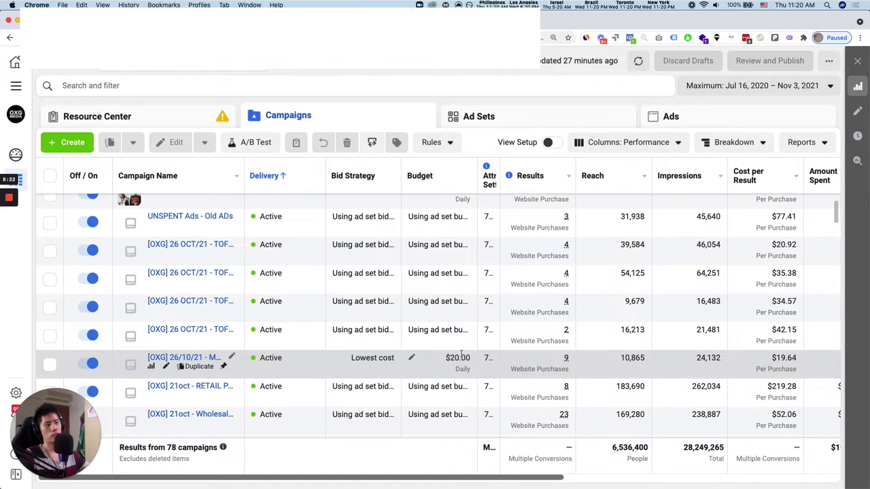
{"action": "left_click_drag", "start_coordinate": [469, 480], "coordinate": [817, 485]}
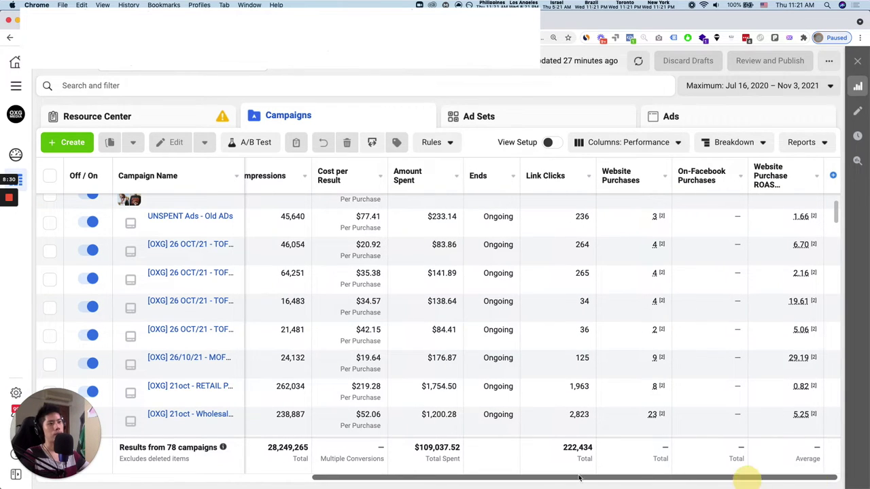
{"action": "scroll", "coordinate": [512, 481], "scroll_direction": "left", "scroll_amount": 3}
{"action": "scroll", "coordinate": [511, 481], "scroll_direction": "left", "scroll_amount": 5}
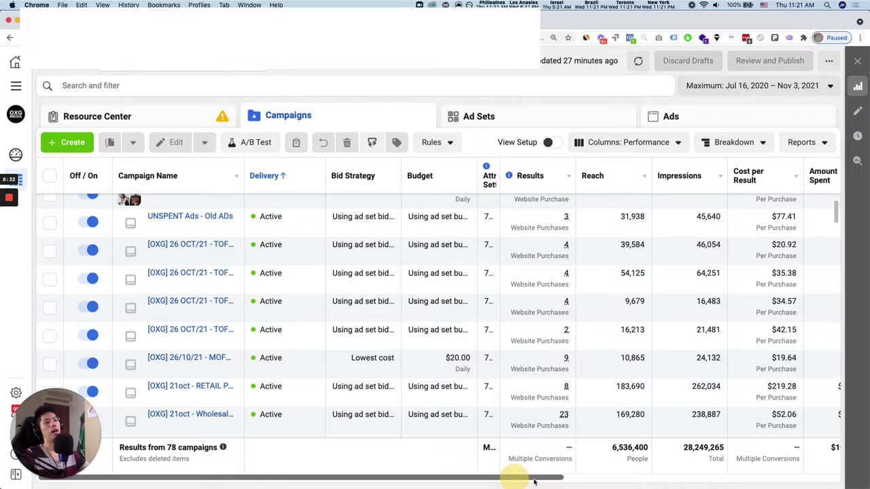
{"action": "scroll", "coordinate": [578, 479], "scroll_direction": "right", "scroll_amount": 3}
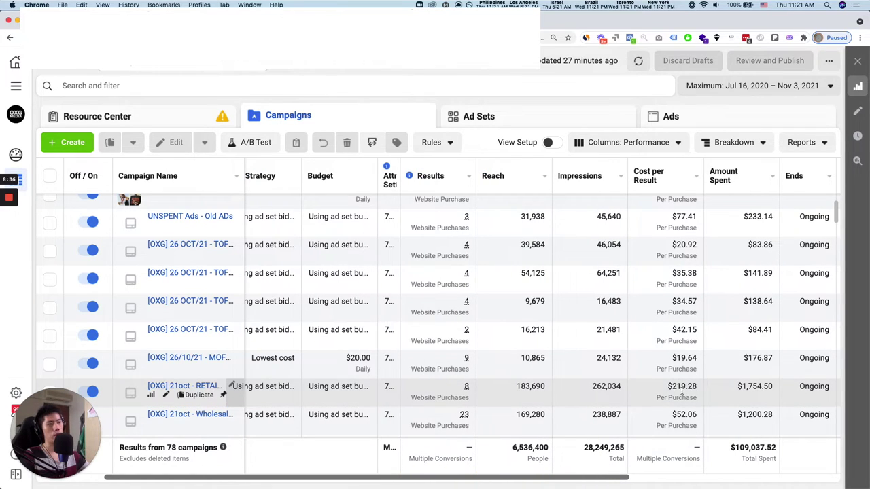
{"action": "left_click_drag", "start_coordinate": [552, 478], "coordinate": [807, 480]}
{"action": "mouse_move", "coordinate": [800, 394]}
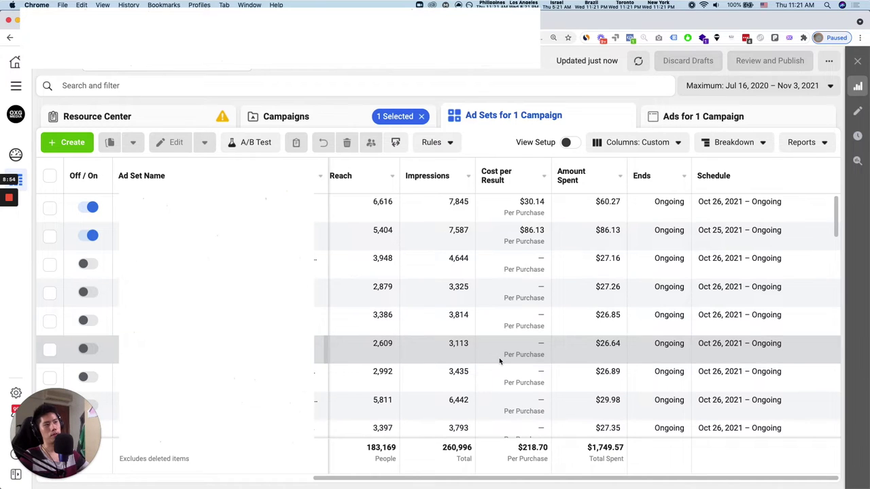
- Scroll the 21oct RETAIL ad sets table sideways, then return to the full Campaigns list
{"action": "left_click", "coordinate": [363, 478]}
{"action": "left_click", "coordinate": [304, 478]}
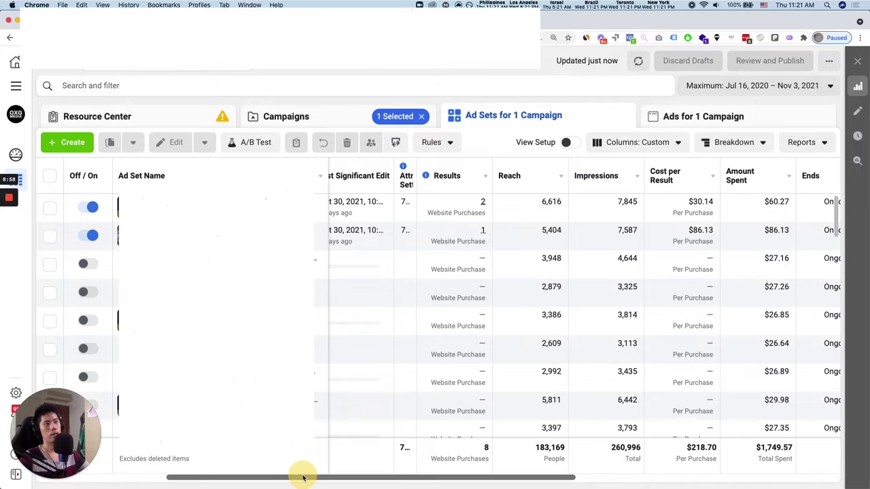
{"action": "left_click_drag", "start_coordinate": [337, 477], "coordinate": [404, 474]}
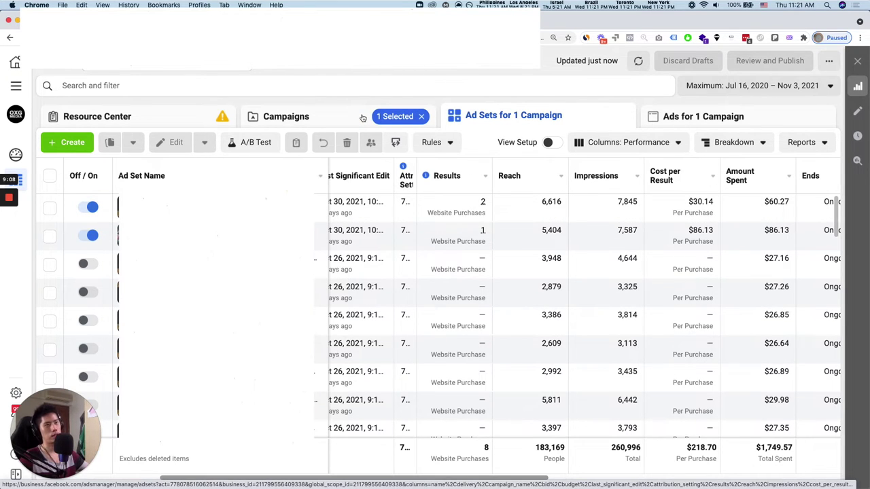
{"action": "left_click", "coordinate": [363, 118]}
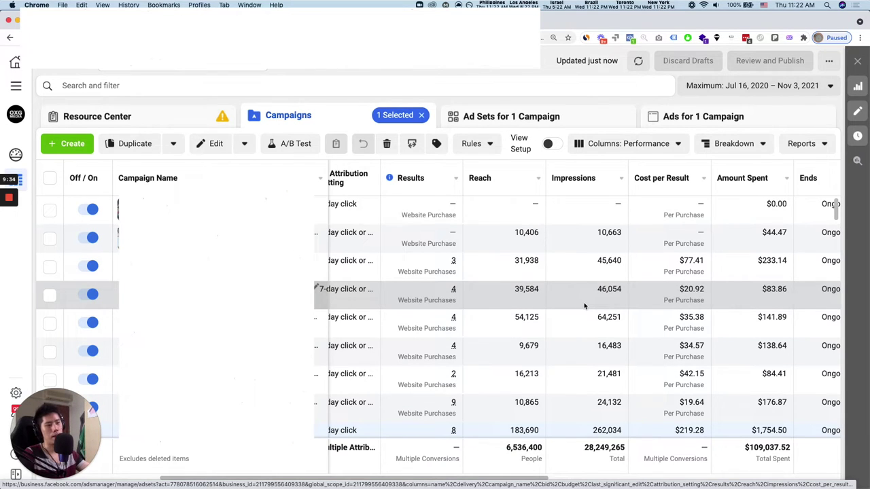
{"action": "scroll", "coordinate": [581, 305], "scroll_direction": "down", "scroll_amount": 2}
{"action": "scroll", "coordinate": [412, 412], "scroll_direction": "down", "scroll_amount": 1}
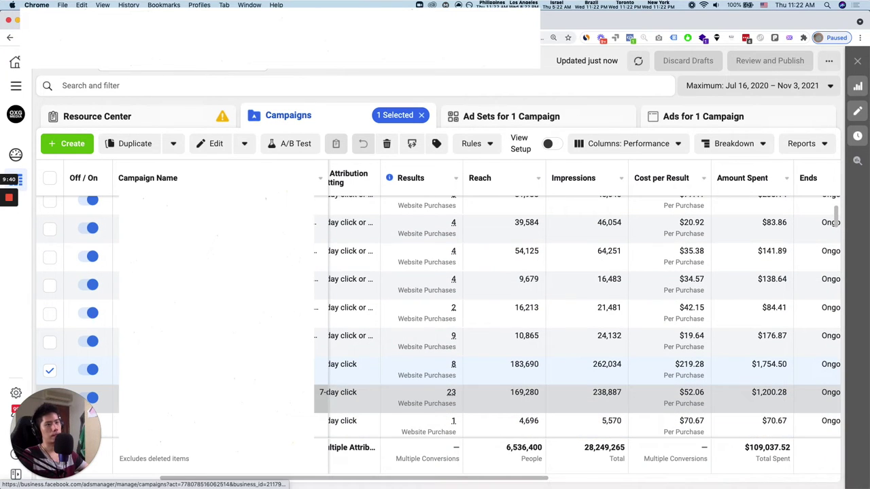
{"action": "left_click", "coordinate": [701, 405]}
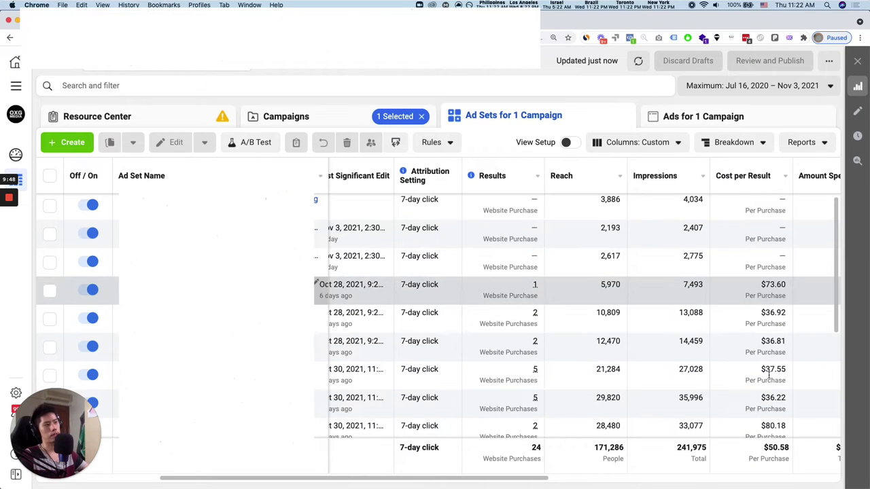
{"action": "scroll", "coordinate": [752, 335], "scroll_direction": "down", "scroll_amount": 1}
{"action": "scroll", "coordinate": [700, 346], "scroll_direction": "down", "scroll_amount": 1}
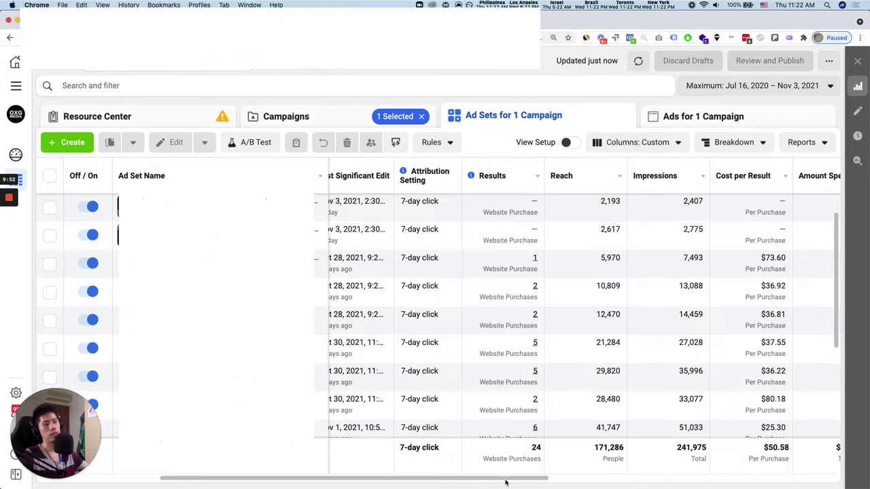
{"action": "left_click_drag", "start_coordinate": [618, 485], "coordinate": [858, 487]}
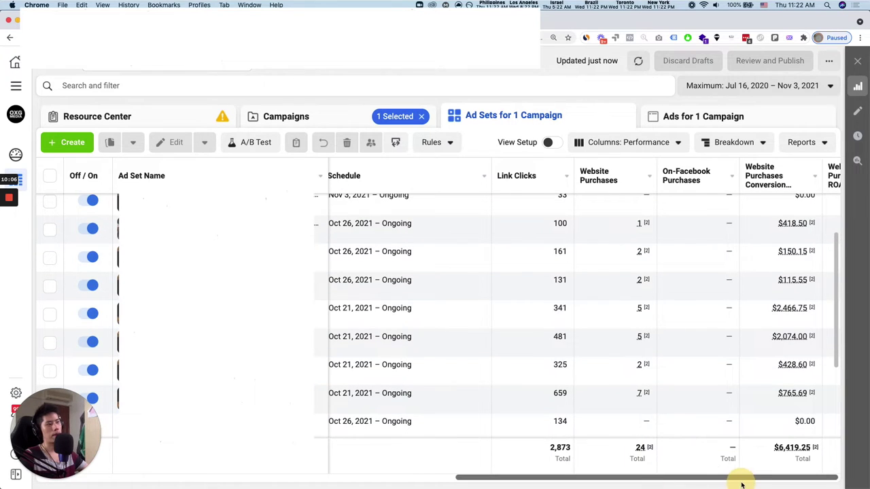
{"action": "scroll", "coordinate": [748, 480], "scroll_direction": "right", "scroll_amount": 3}
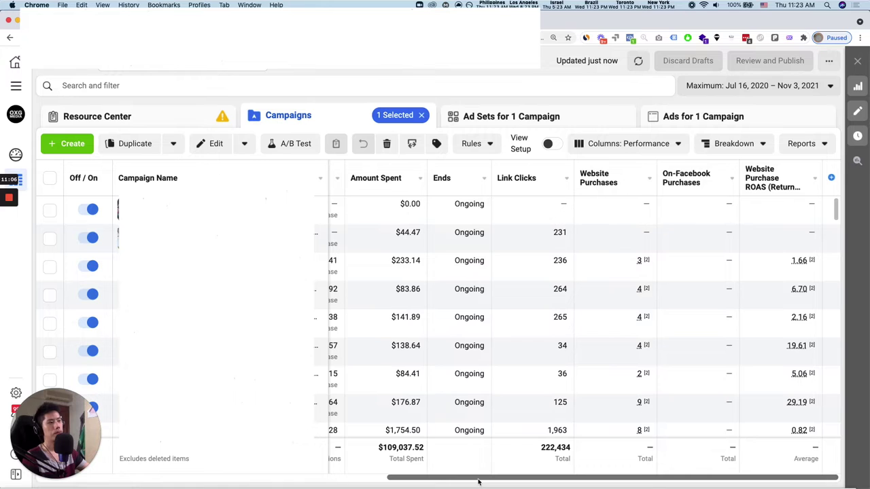
{"action": "left_click_drag", "start_coordinate": [473, 477], "coordinate": [573, 487]}
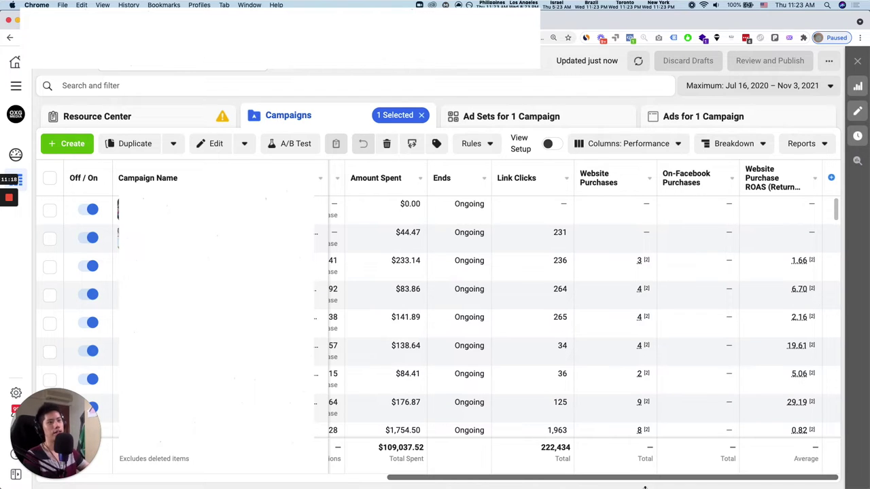
{"action": "left_click_drag", "start_coordinate": [576, 479], "coordinate": [416, 480]}
{"action": "scroll", "coordinate": [513, 294], "scroll_direction": "down", "scroll_amount": 2}
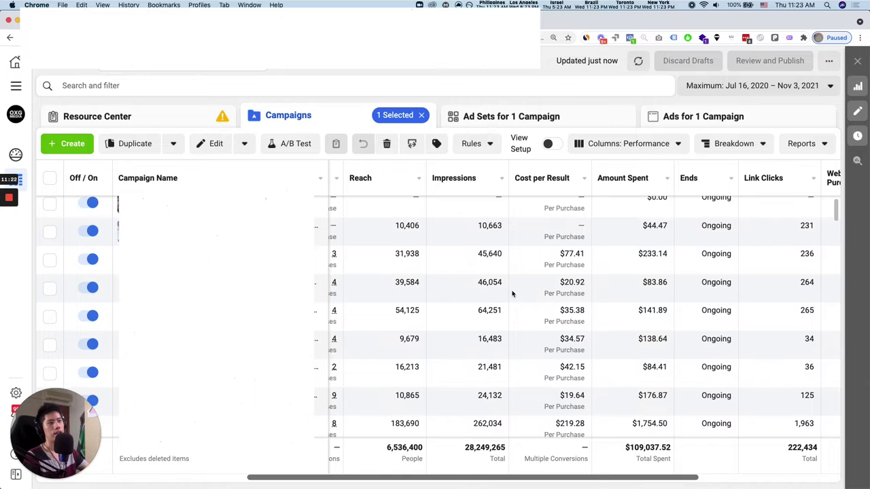
{"action": "scroll", "coordinate": [513, 294], "scroll_direction": "down", "scroll_amount": 7}
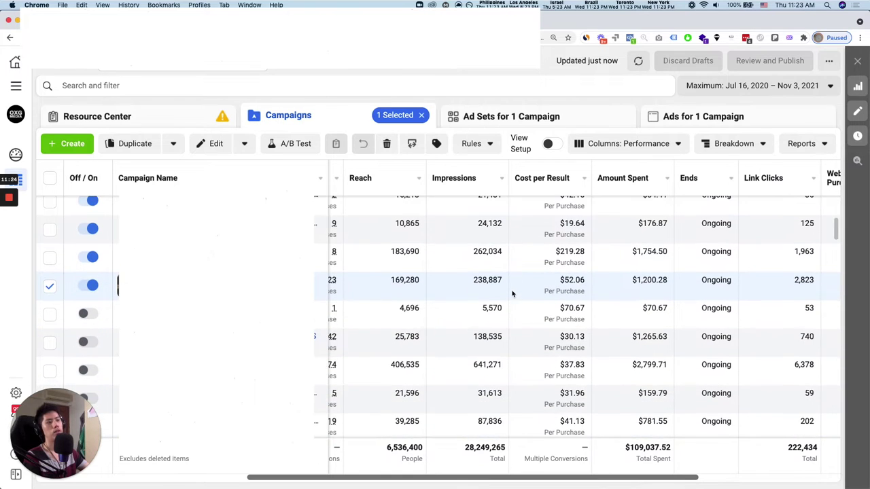
{"action": "scroll", "coordinate": [513, 294], "scroll_direction": "down", "scroll_amount": 2}
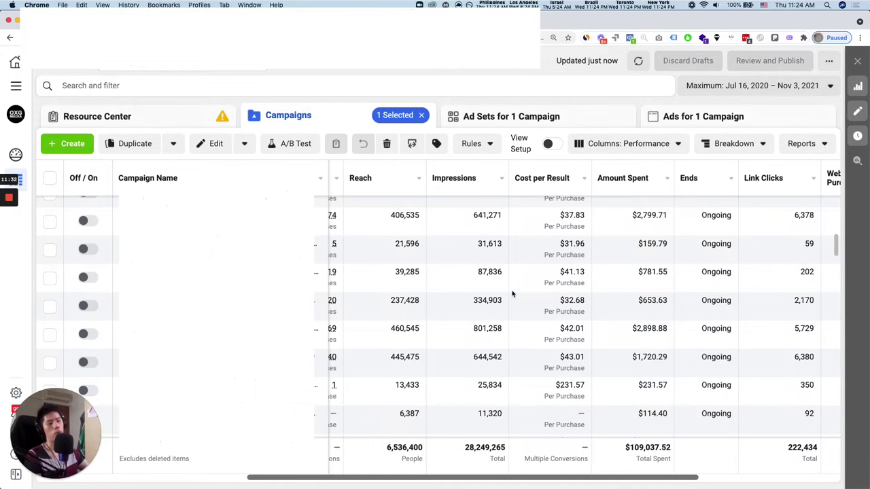
{"action": "scroll", "coordinate": [513, 292], "scroll_direction": "up", "scroll_amount": 5}
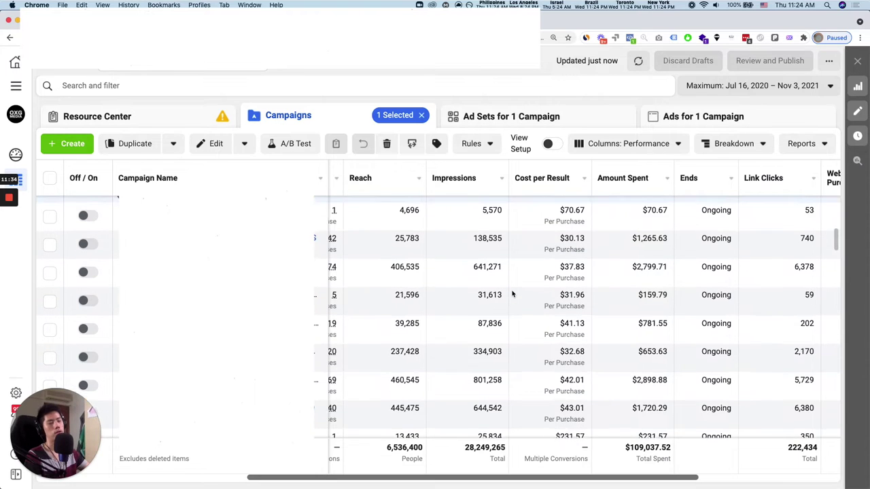